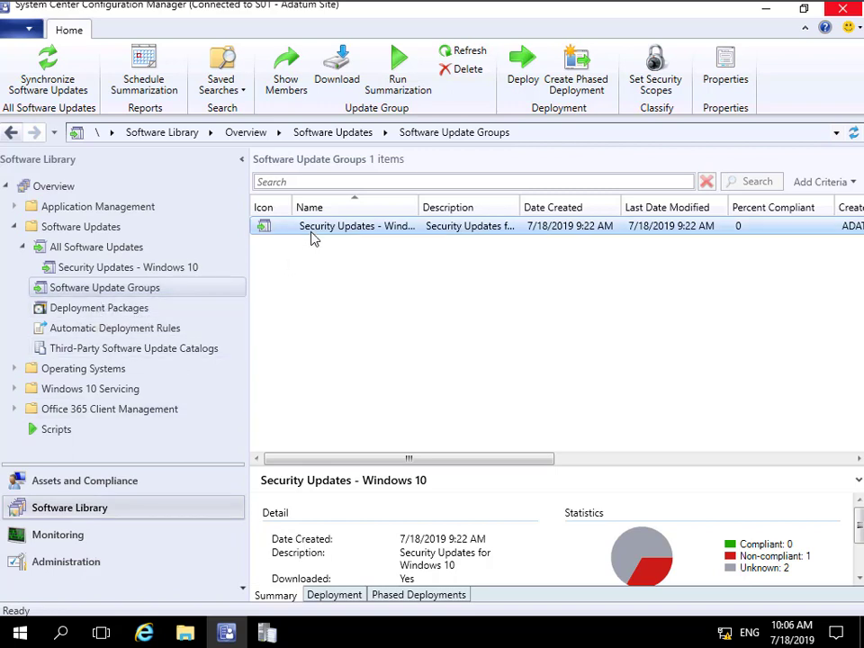
Start deploying the selected update group as "Security Updates - Windows 10" to the All Windows 10 Workstations collection
{"action": "left_click", "coordinate": [518, 82]}
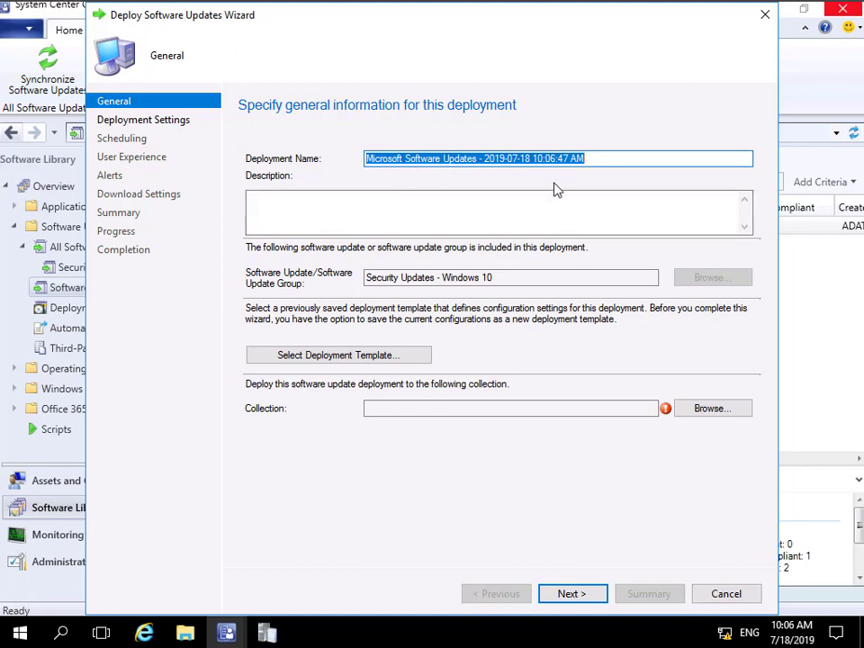
{"action": "type", "text": "Security Updates - Windows 10"}
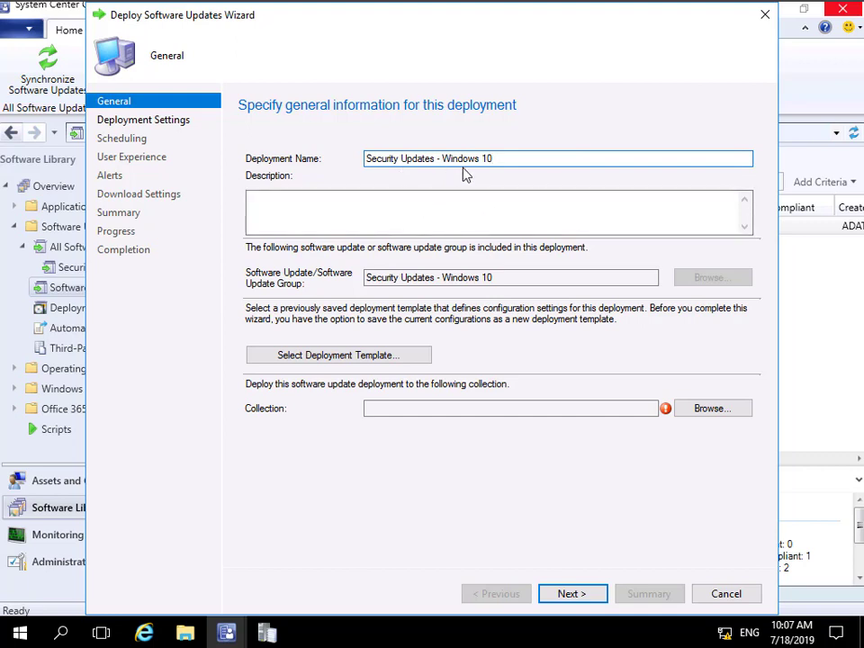
{"action": "left_click", "coordinate": [729, 414]}
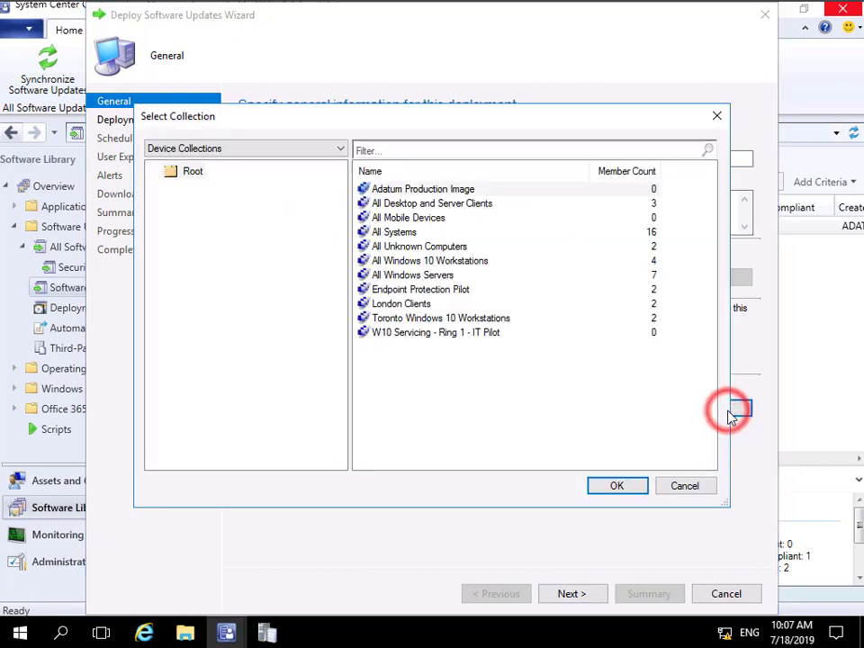
{"action": "left_click", "coordinate": [429, 261]}
{"action": "left_click", "coordinate": [597, 486]}
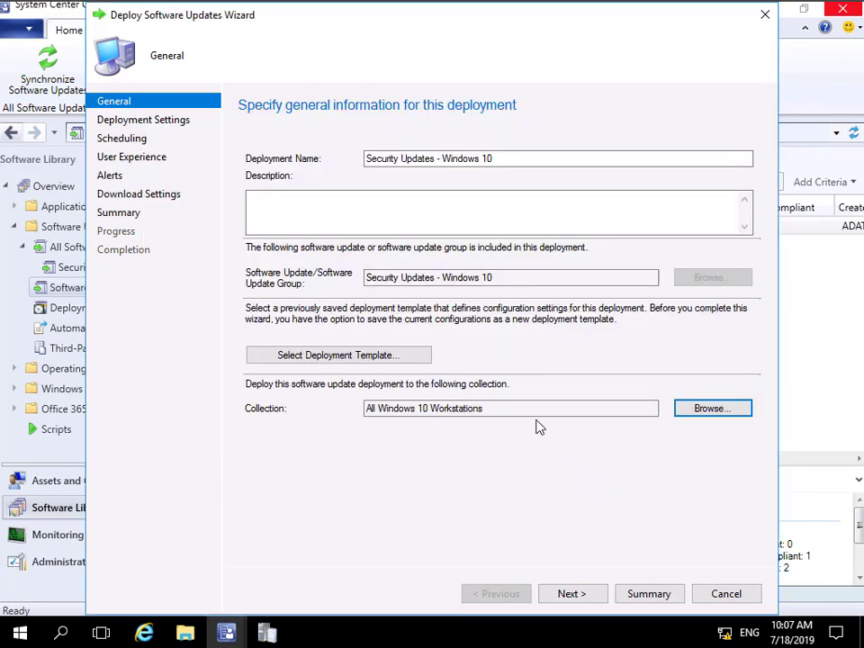
{"action": "left_click", "coordinate": [574, 594]}
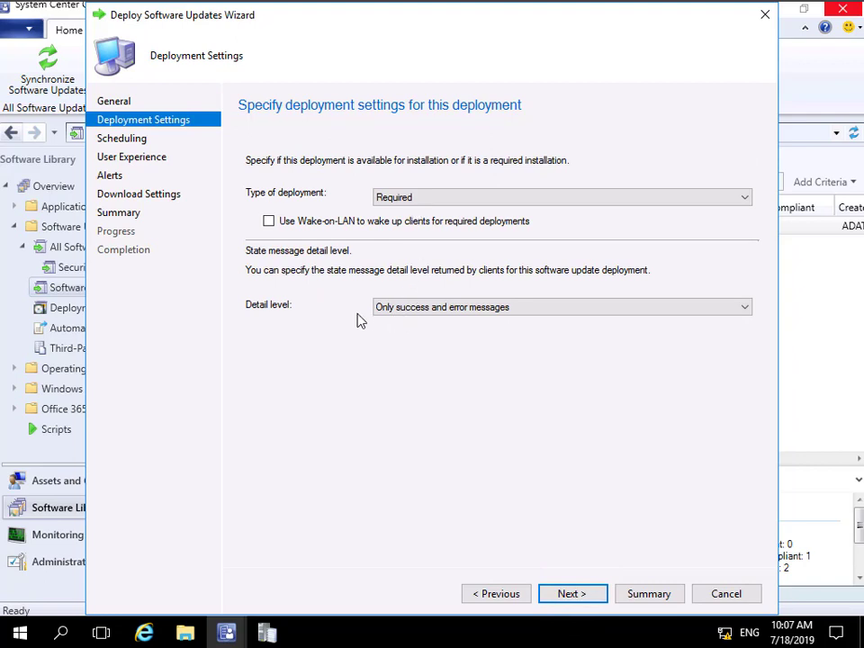
Keep the deployment type Required and set the installation deadline to As soon as possible
{"action": "left_click", "coordinate": [570, 594]}
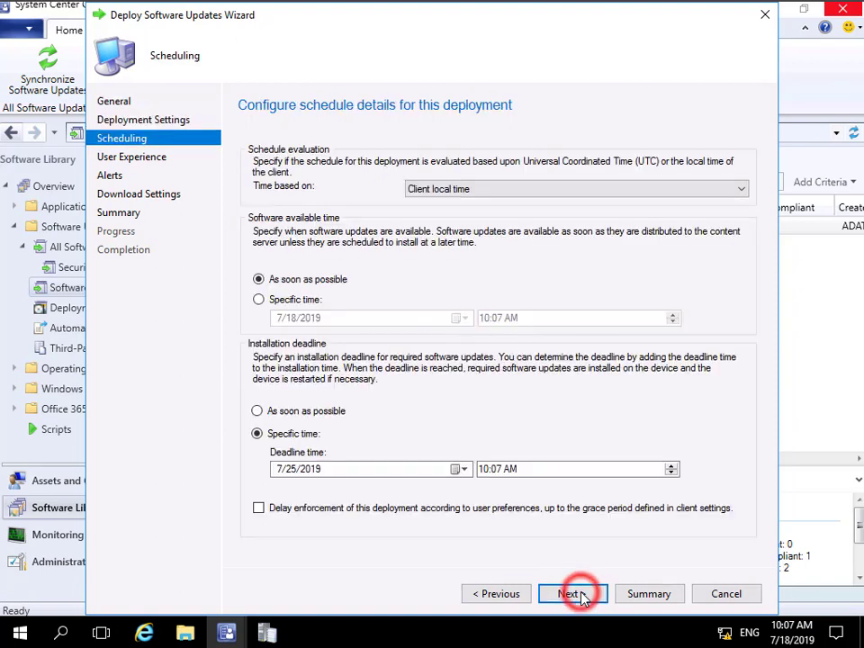
{"action": "left_click", "coordinate": [318, 412]}
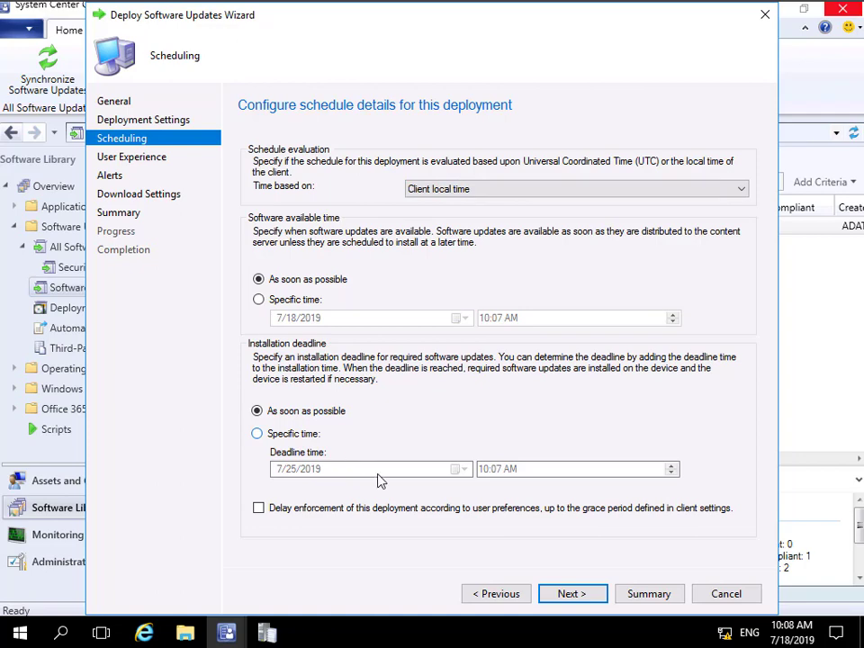
{"action": "left_click", "coordinate": [569, 595]}
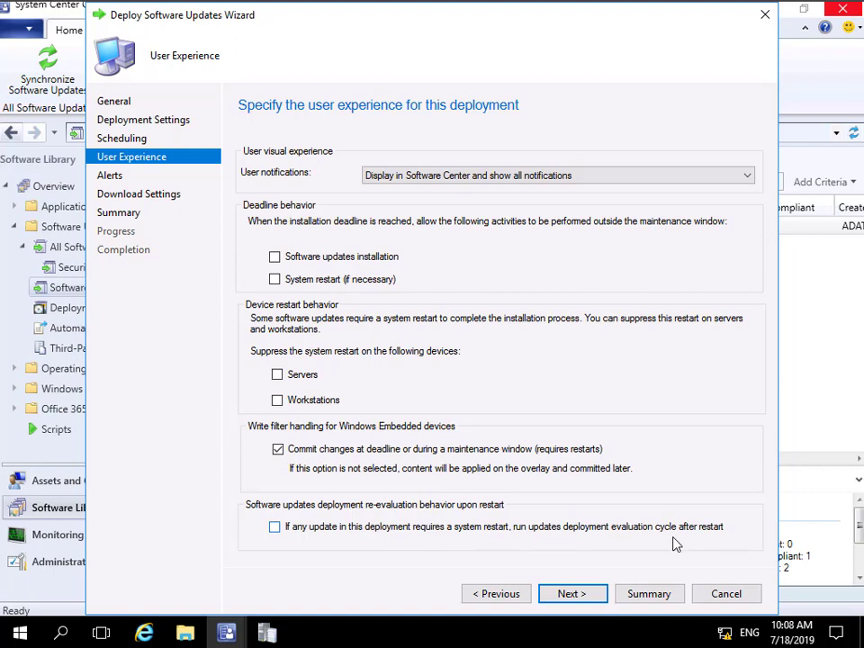
Enable the Configuration Manager alert for client compliance below 95 percent, keeping the default user experience and download settings
{"action": "left_click", "coordinate": [585, 598]}
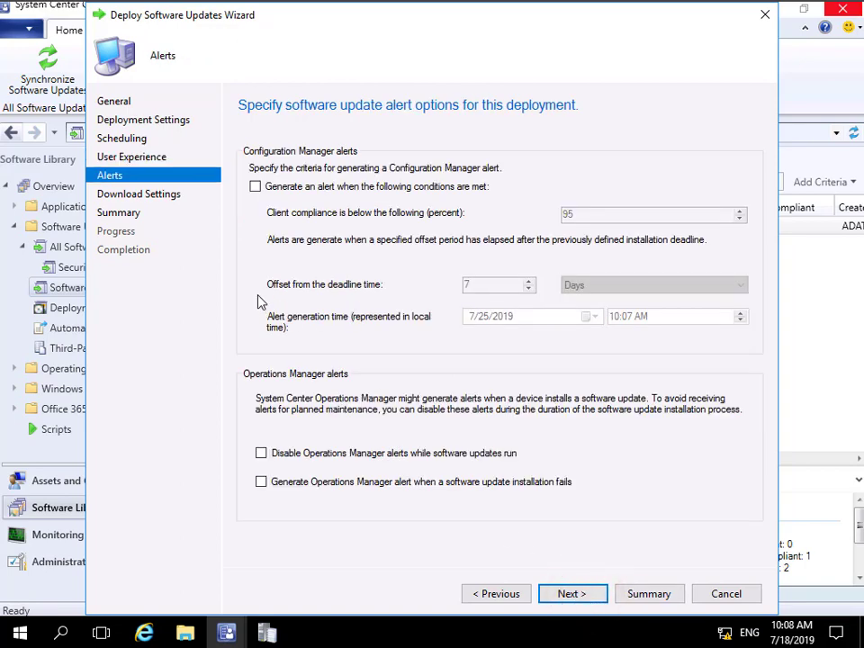
{"action": "left_click", "coordinate": [255, 187]}
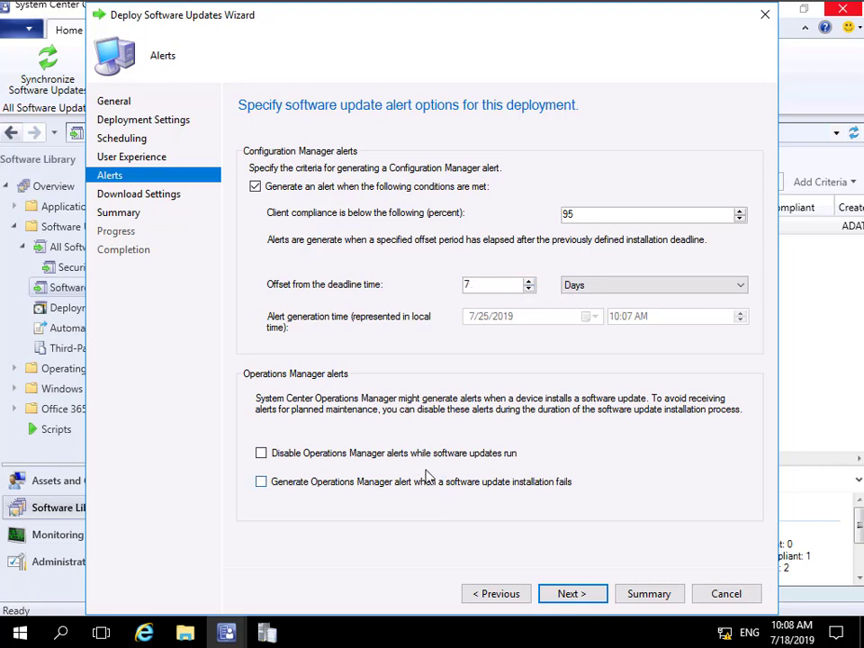
{"action": "left_click", "coordinate": [555, 595]}
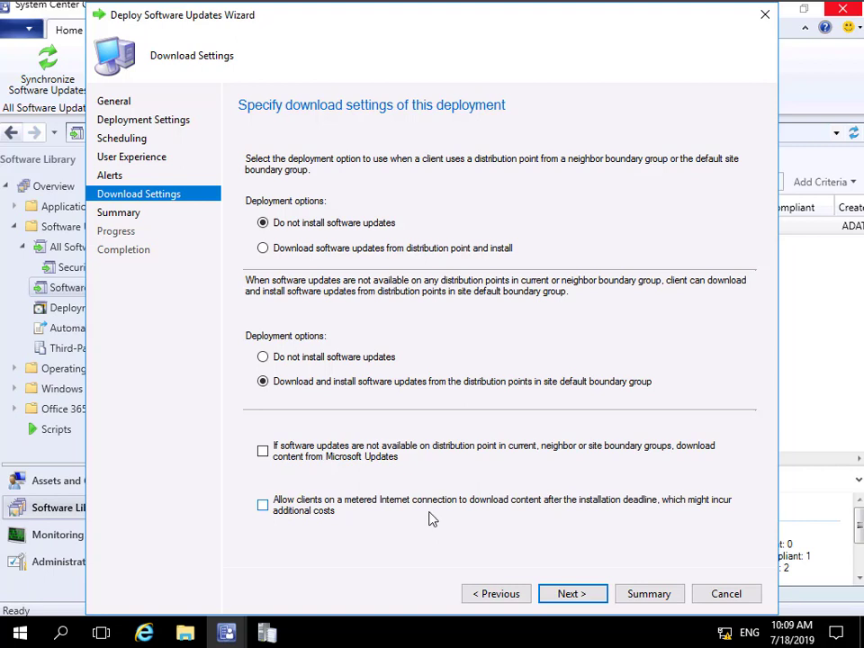
{"action": "left_click", "coordinate": [573, 596]}
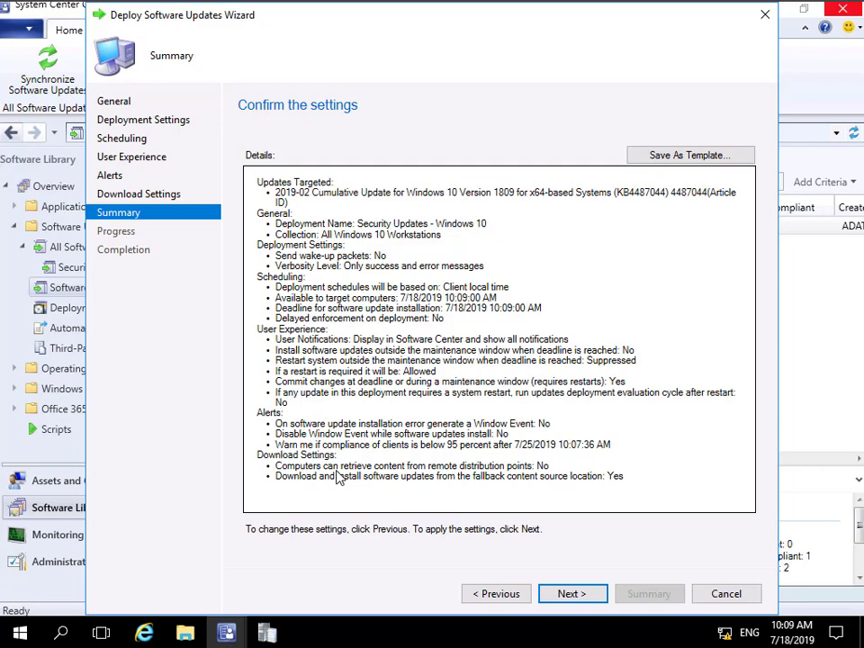
Save the deployment settings as a template named "Security Updates - Windows 10"
{"action": "left_click", "coordinate": [672, 160]}
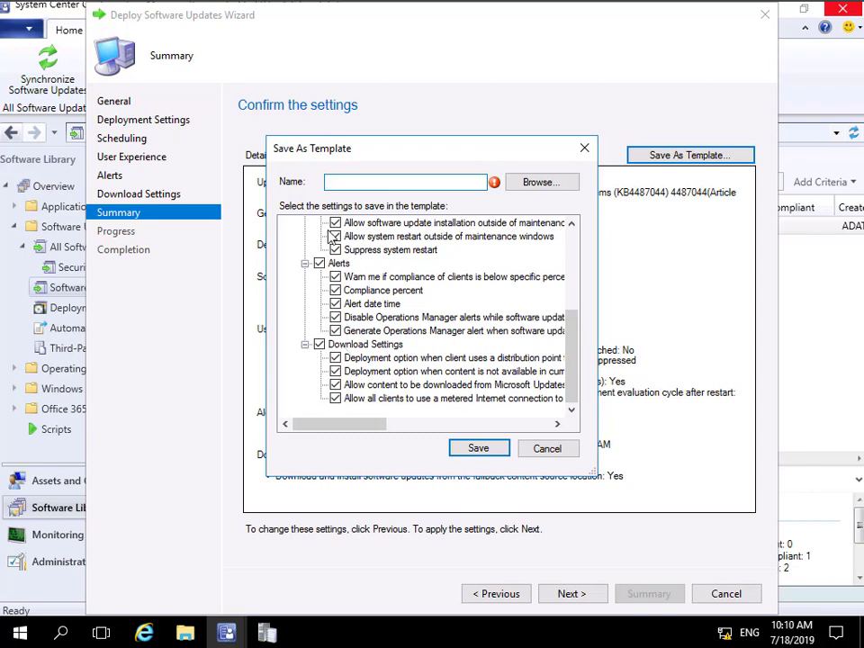
{"action": "left_click", "coordinate": [368, 187]}
{"action": "type", "text": "Security Updates - Windows 10"}
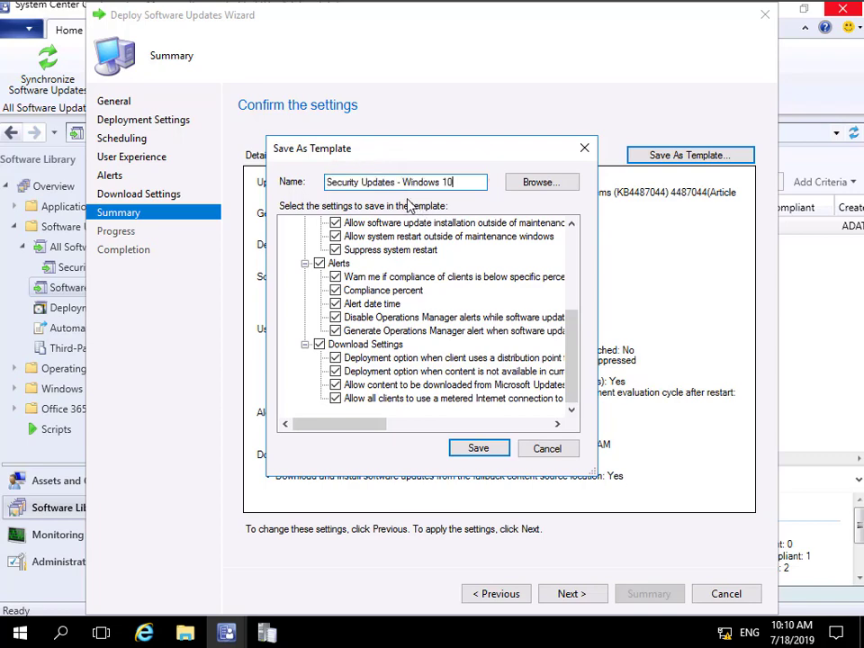
{"action": "left_click", "coordinate": [495, 446]}
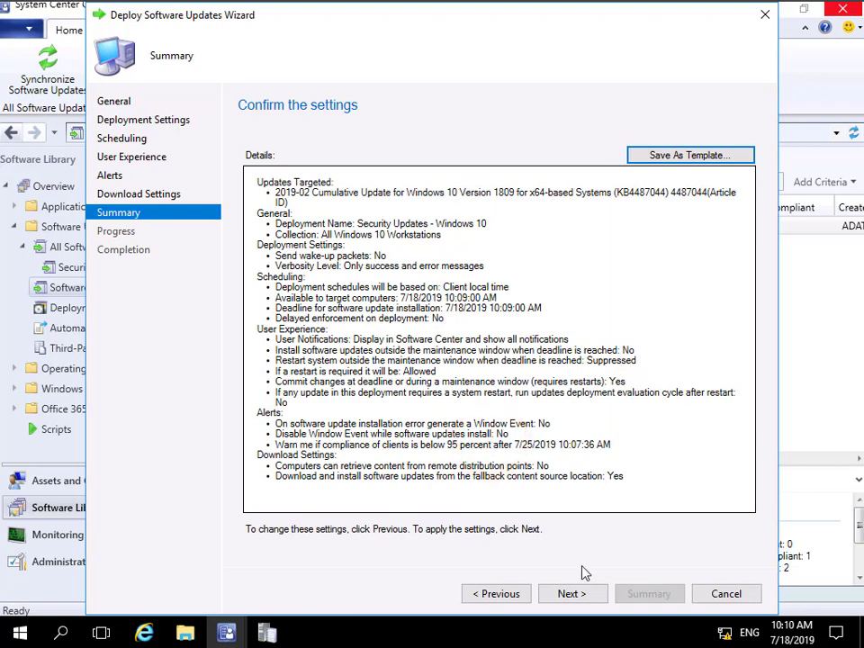
Complete the software updates deployment and display the deployments of the Security Updates - Windows 10 group
{"action": "left_click", "coordinate": [598, 592]}
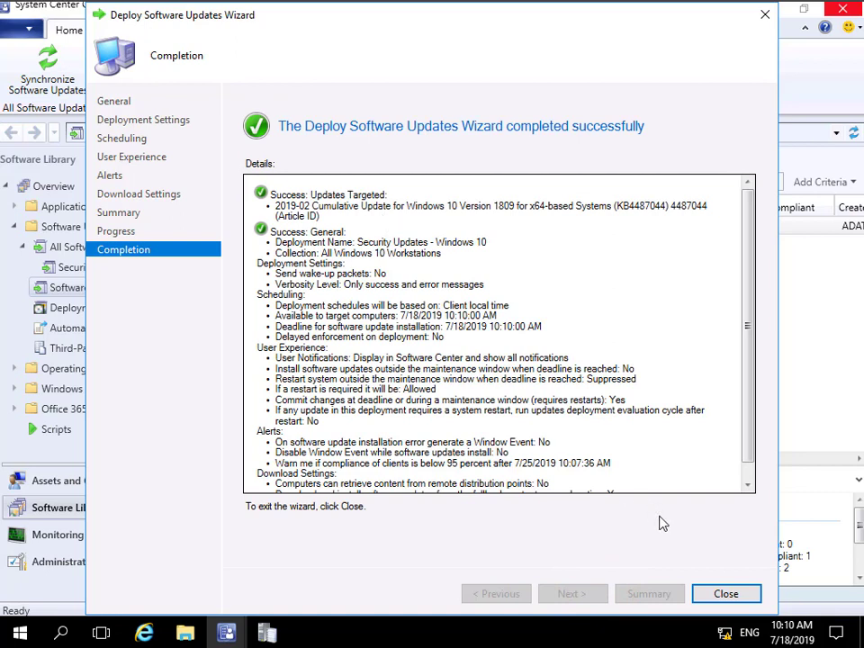
{"action": "left_click", "coordinate": [715, 594]}
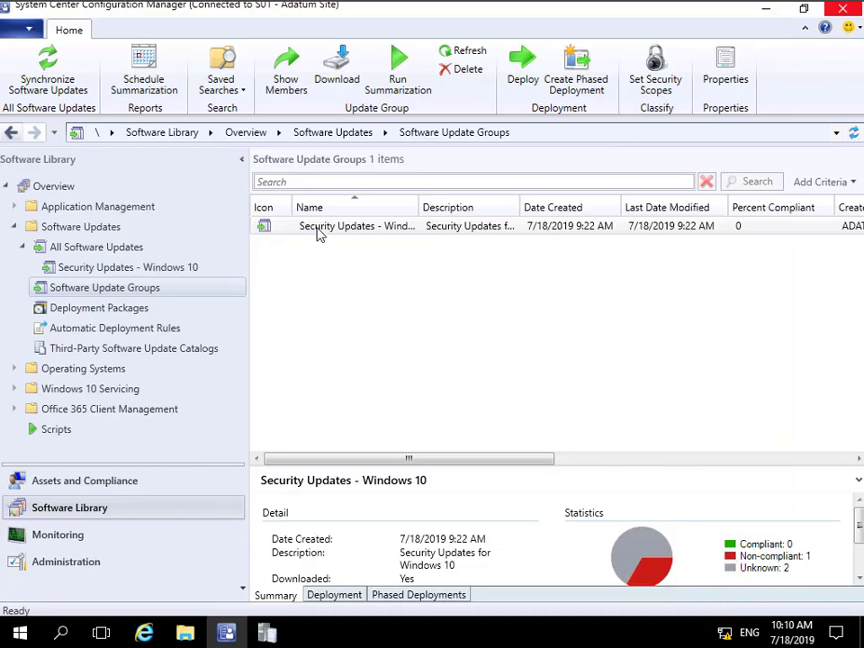
{"action": "left_click", "coordinate": [338, 595]}
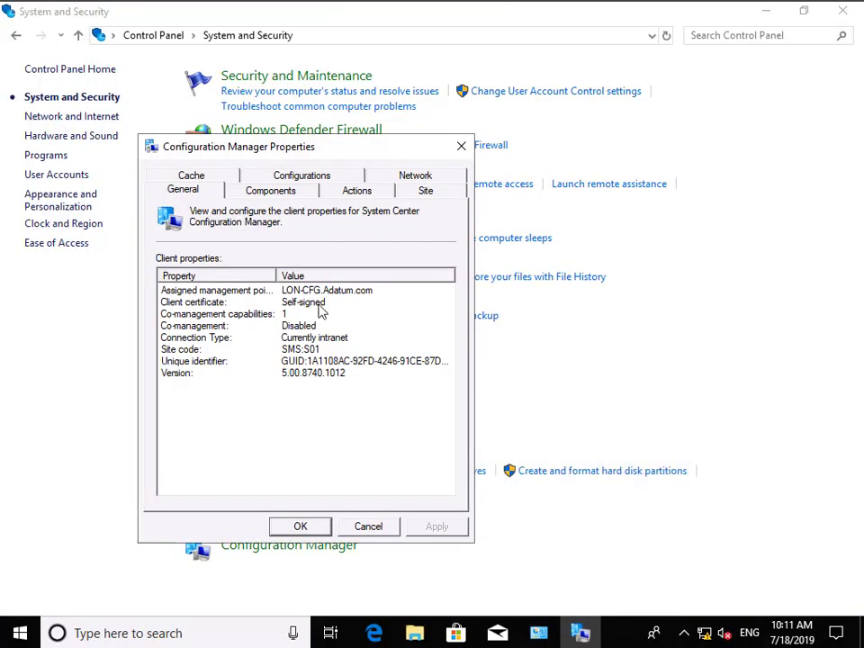
In the client computer's Configuration Manager Properties, run the Machine Policy Retrieval & Evaluation Cycle
{"action": "left_click", "coordinate": [349, 194]}
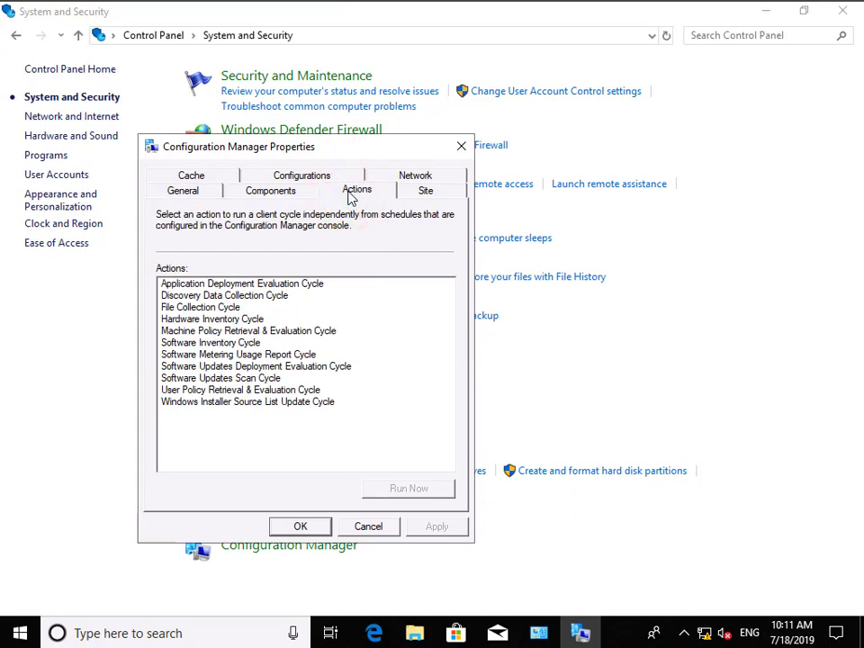
{"action": "left_click", "coordinate": [247, 332]}
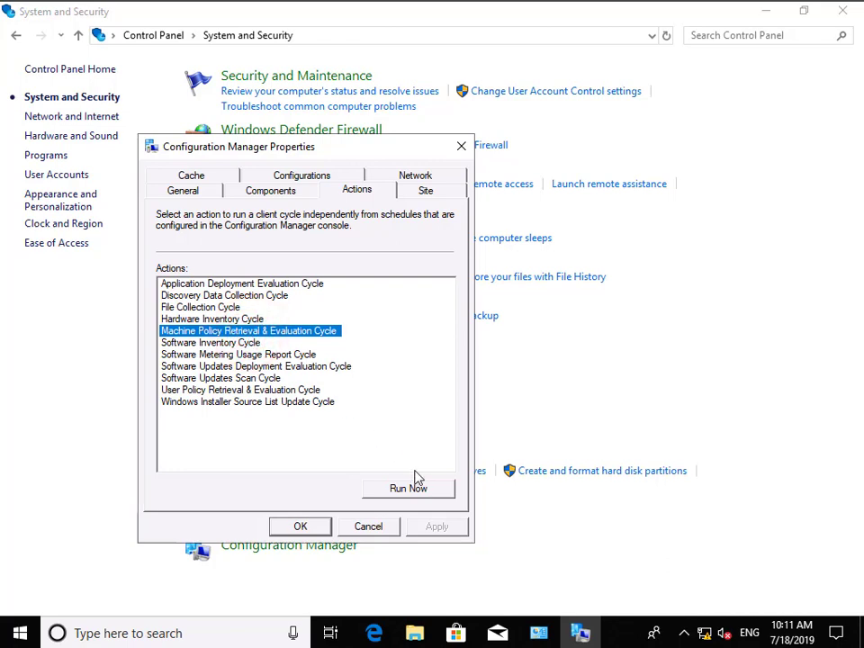
{"action": "left_click", "coordinate": [415, 491]}
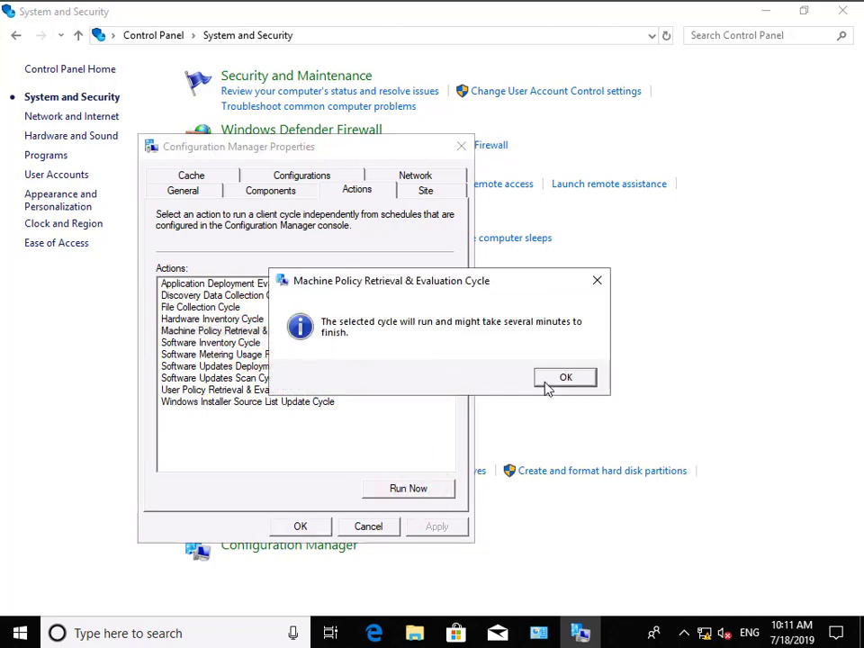
{"action": "left_click", "coordinate": [548, 380]}
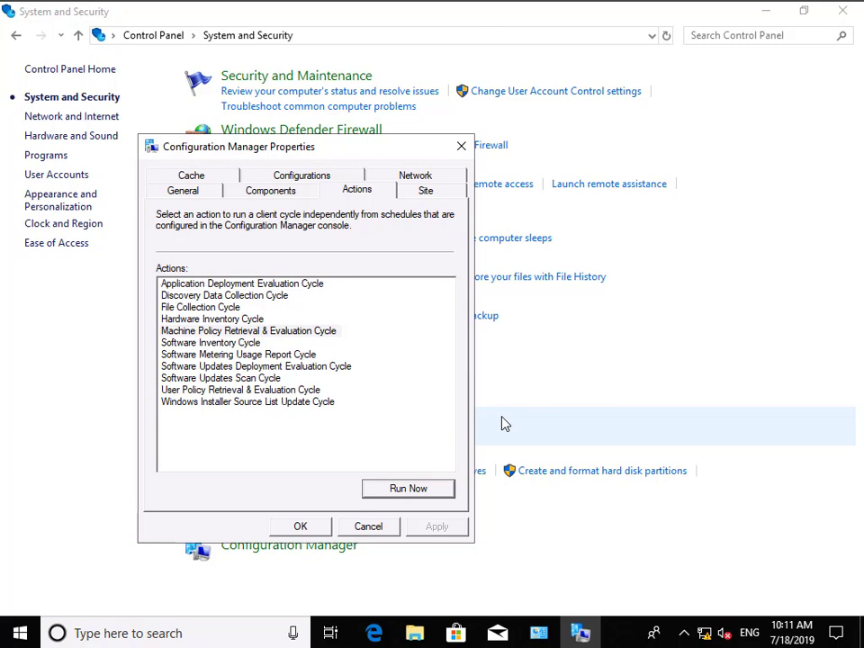
Run the Software Updates Deployment Evaluation Cycle on the client
{"action": "left_click", "coordinate": [222, 367]}
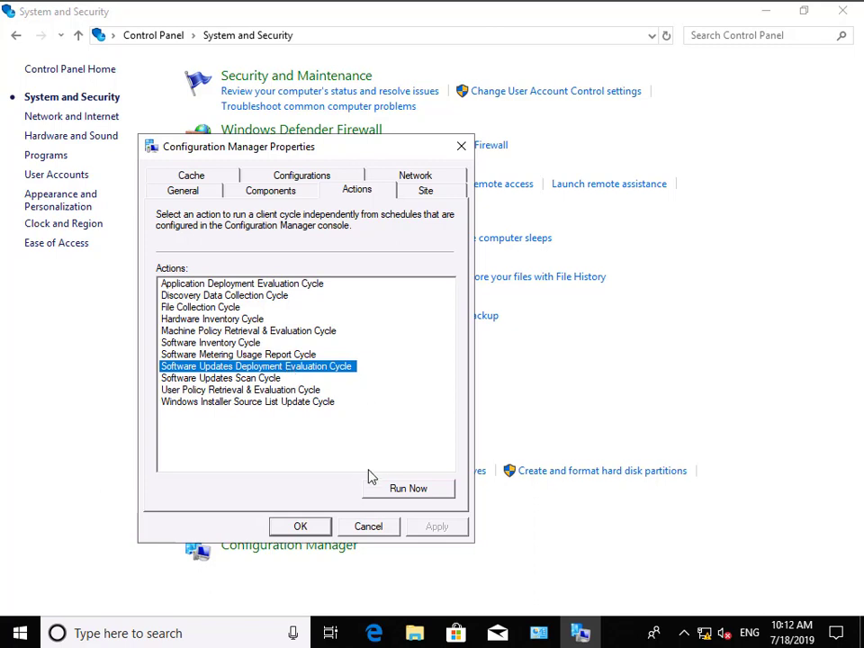
{"action": "left_click", "coordinate": [396, 488]}
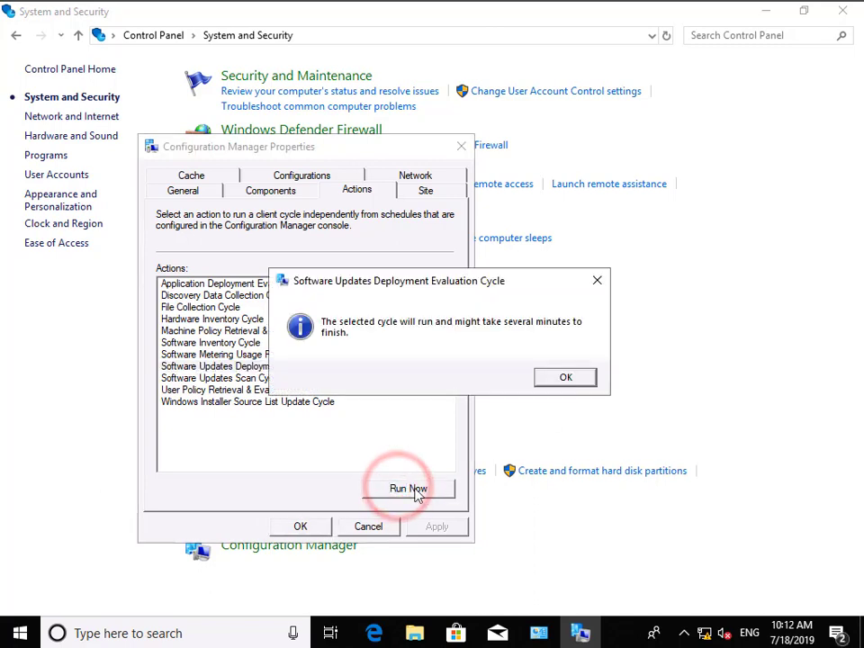
{"action": "left_click", "coordinate": [562, 379]}
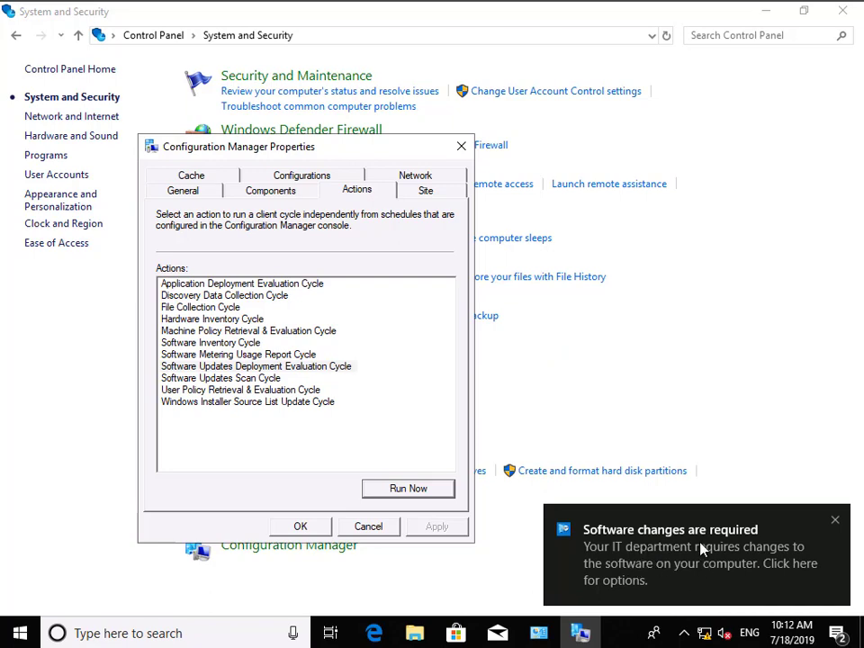
Open Software Center from the required software changes notification and close the Configuration Manager Properties dialog
{"action": "left_click", "coordinate": [660, 567]}
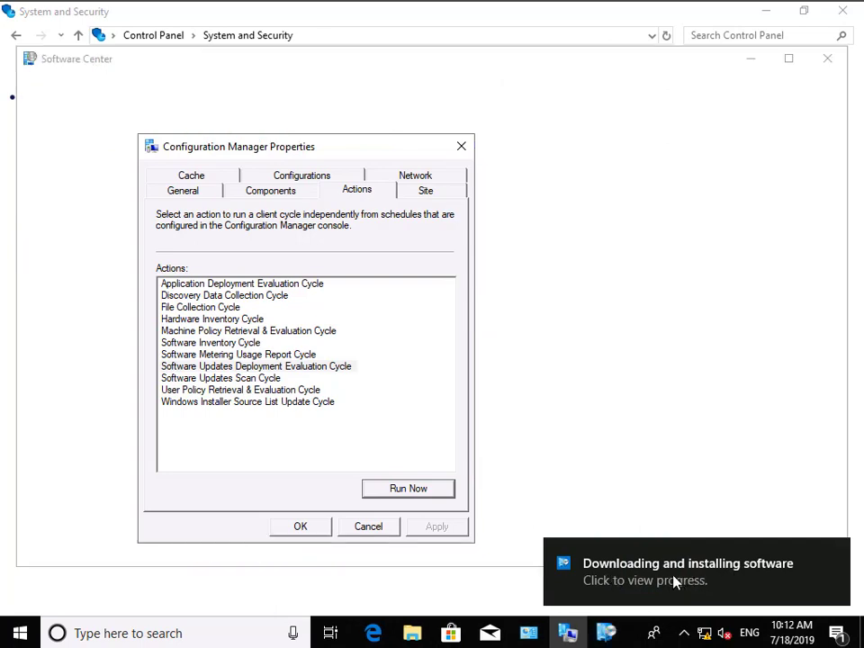
{"action": "left_click", "coordinate": [322, 529]}
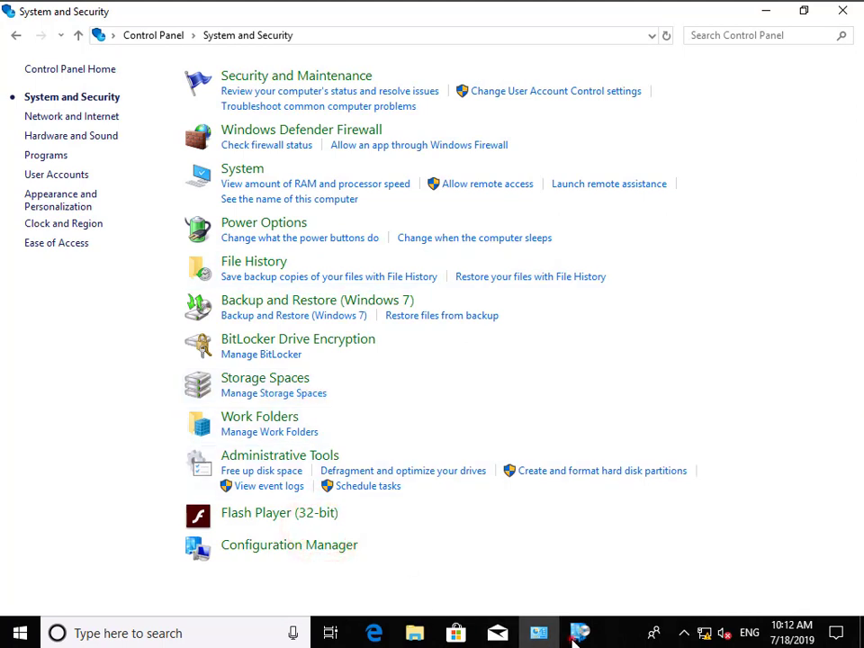
{"action": "left_click", "coordinate": [579, 633]}
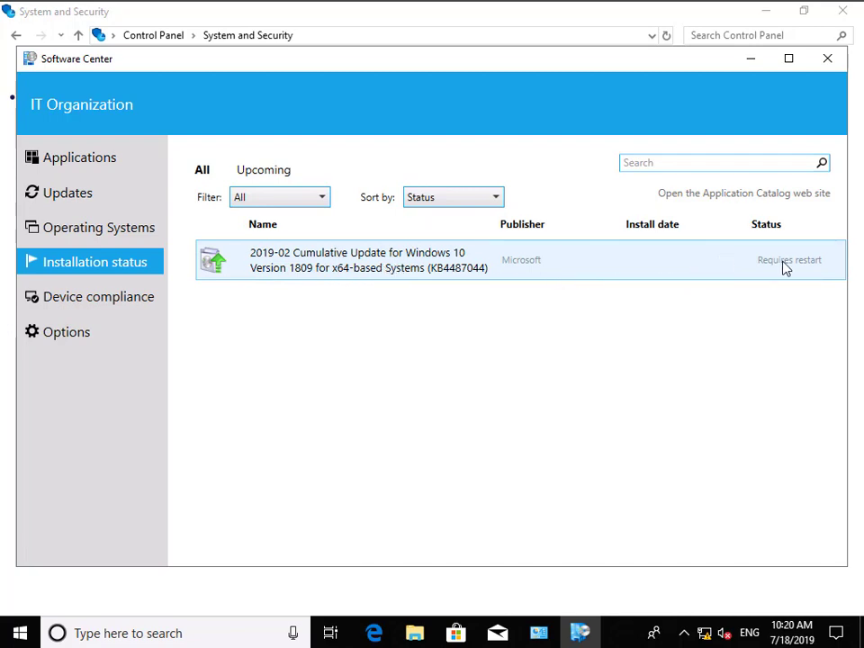
Restart the computer from the 2019-02 Cumulative Update's details in Software Center and sign back in with the account password
{"action": "left_click", "coordinate": [565, 260]}
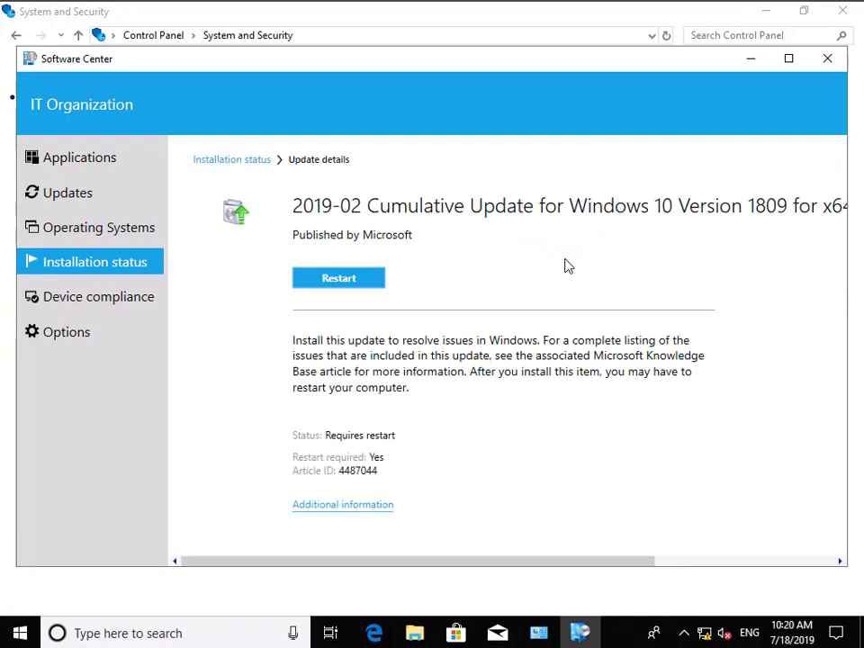
{"action": "left_click", "coordinate": [341, 280]}
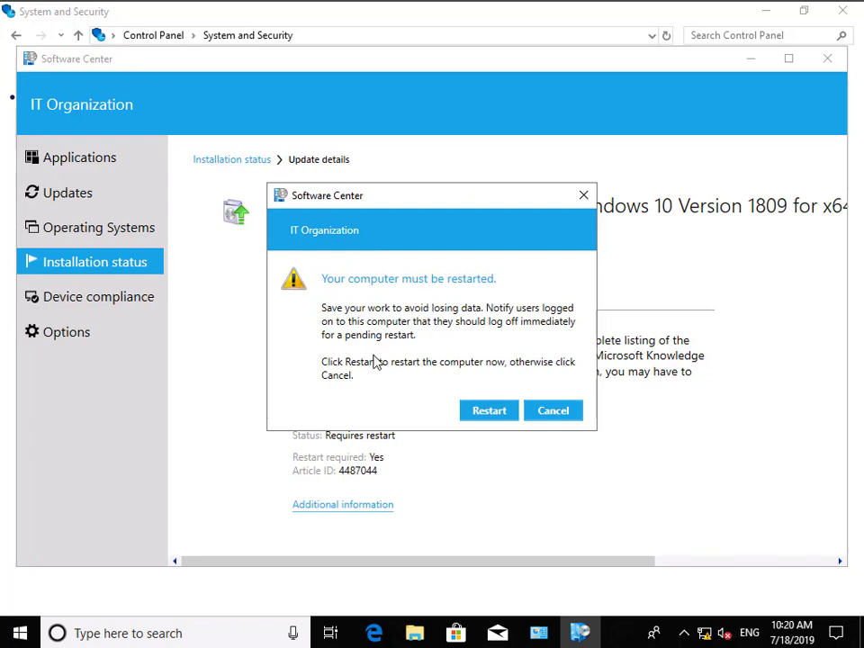
{"action": "left_click", "coordinate": [497, 419]}
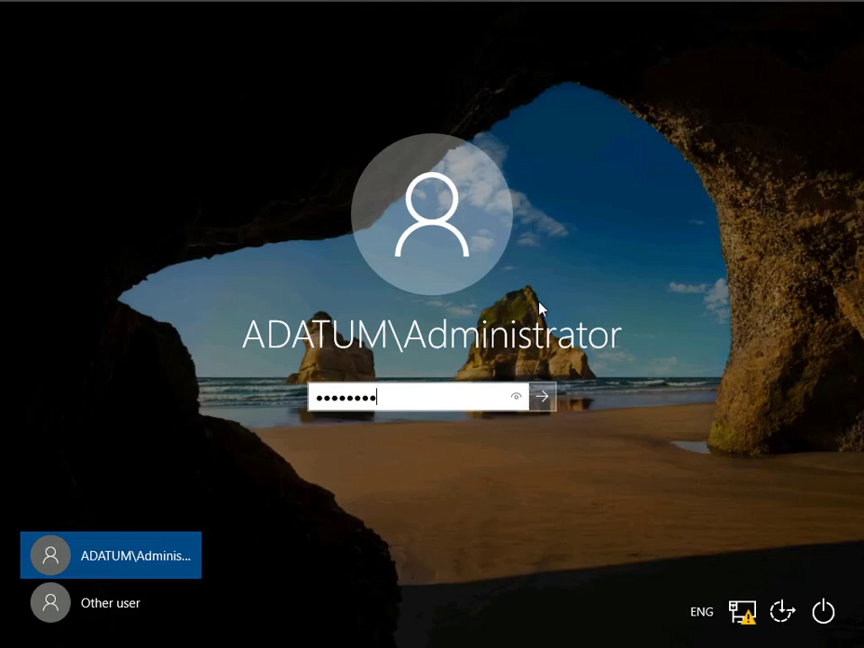
{"action": "left_click", "coordinate": [545, 397]}
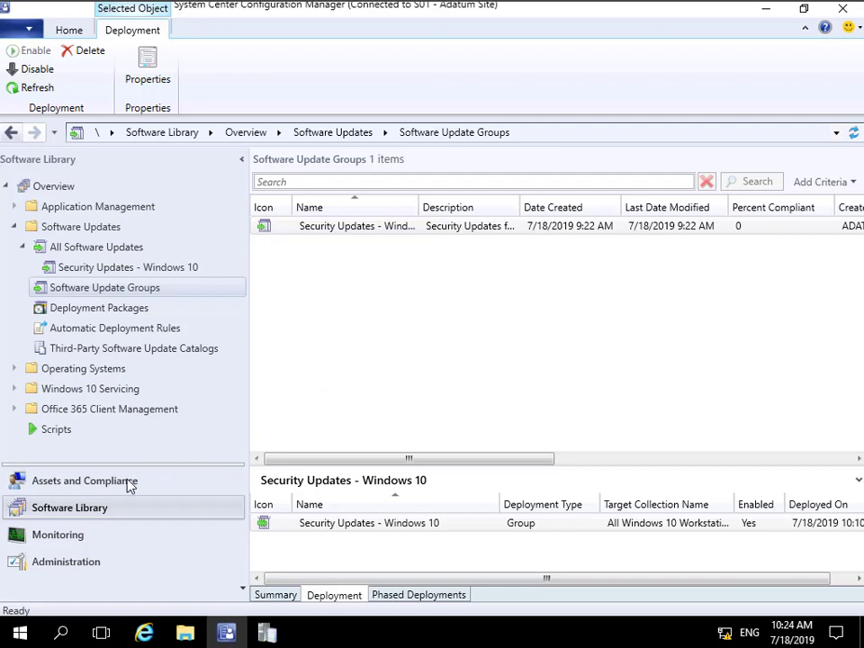
In the Configuration Manager console's Monitoring workspace, run summarization for the Security Updates - Windows 10 deployment and refresh its completion statistics
{"action": "left_click", "coordinate": [70, 534]}
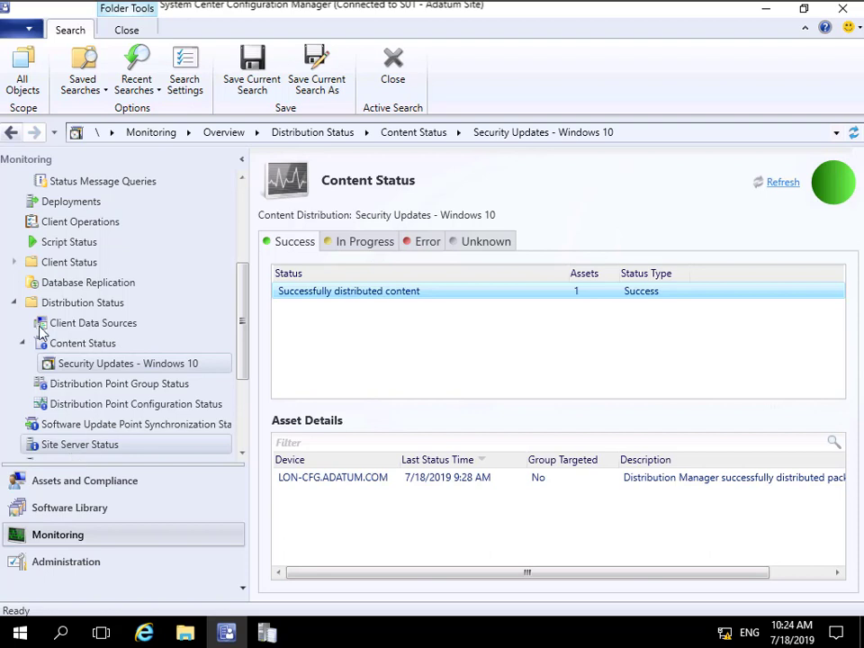
{"action": "left_click", "coordinate": [72, 200]}
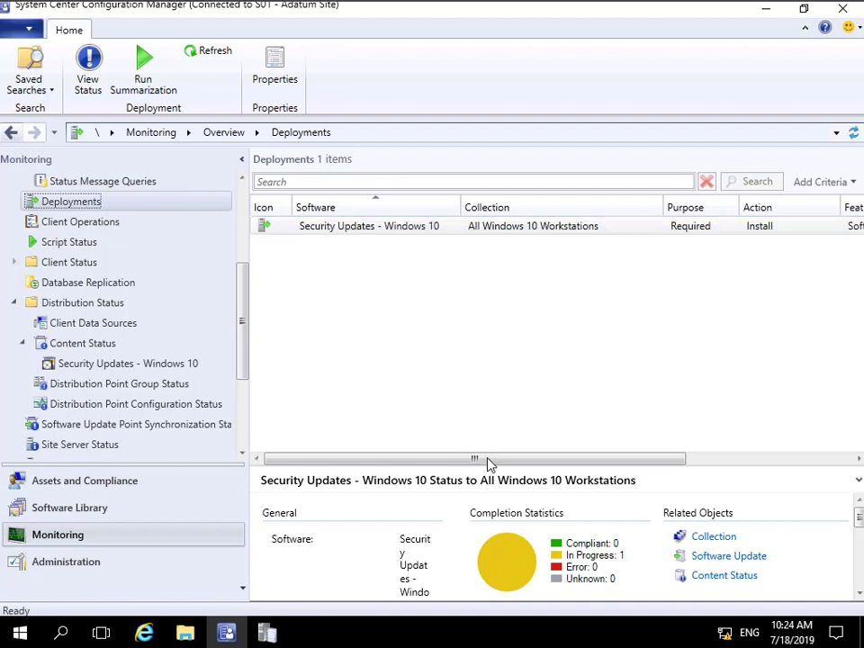
{"action": "left_click_drag", "start_coordinate": [486, 460], "coordinate": [432, 442]}
{"action": "left_click", "coordinate": [155, 81]}
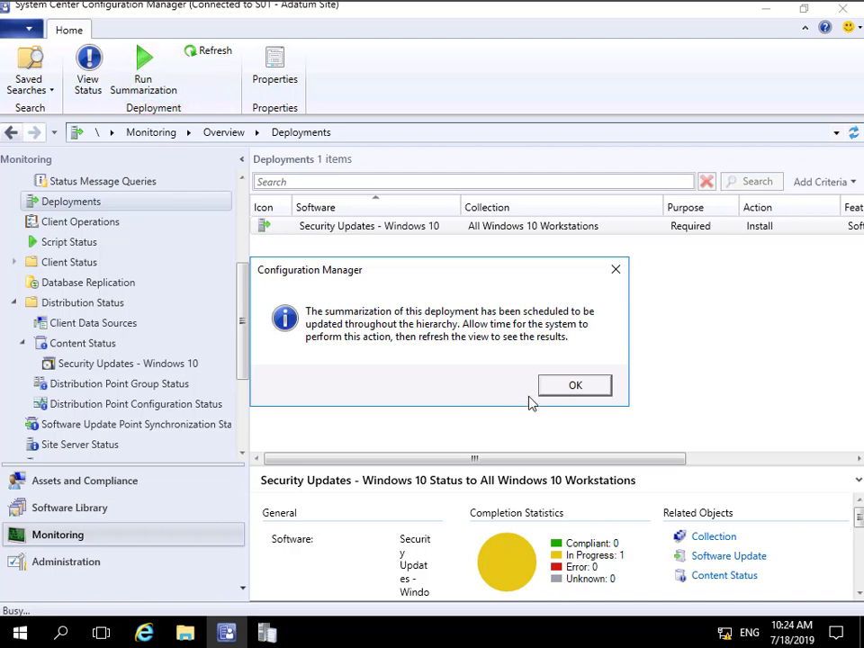
{"action": "left_click", "coordinate": [553, 385]}
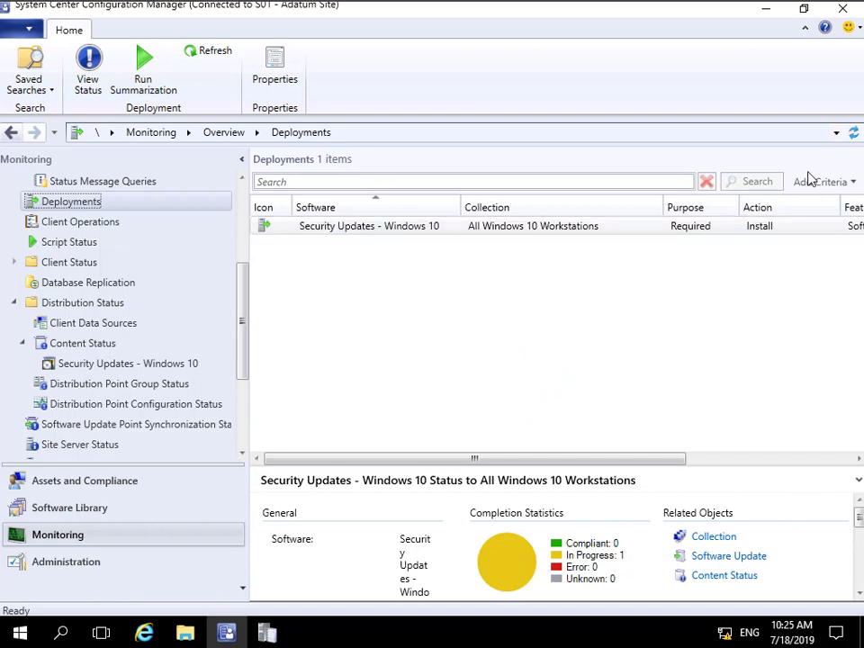
{"action": "left_click", "coordinate": [853, 134]}
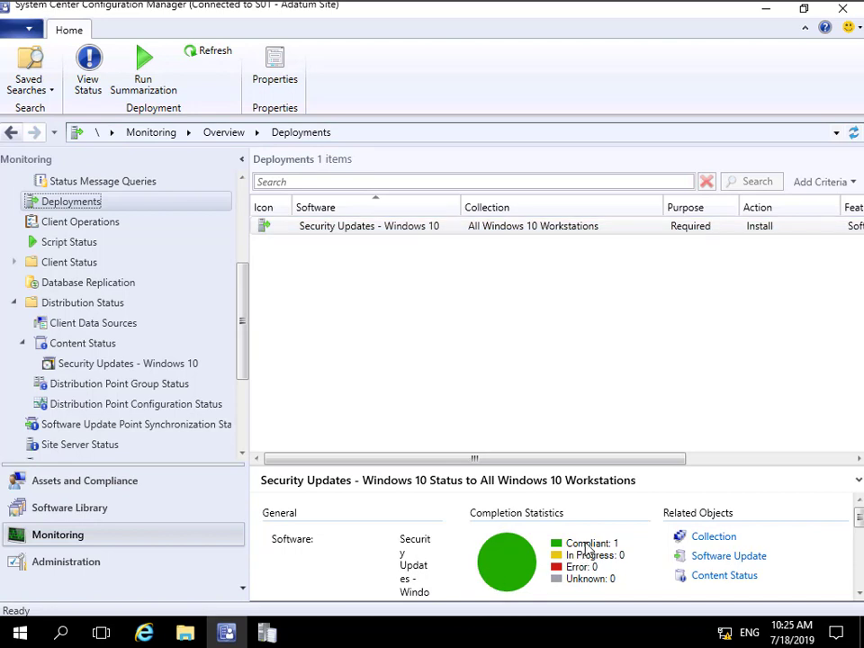
{"action": "mouse_move", "coordinate": [586, 549]}
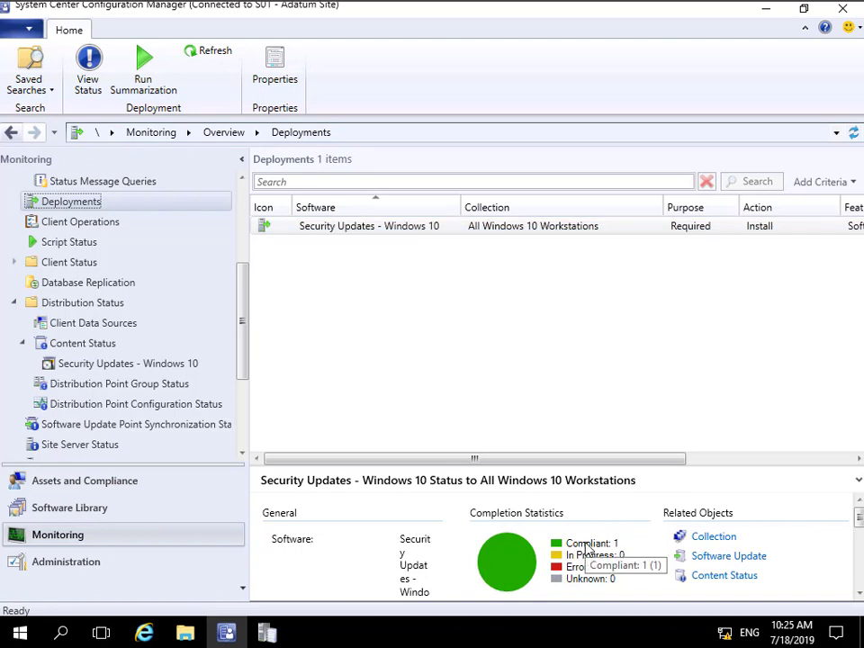